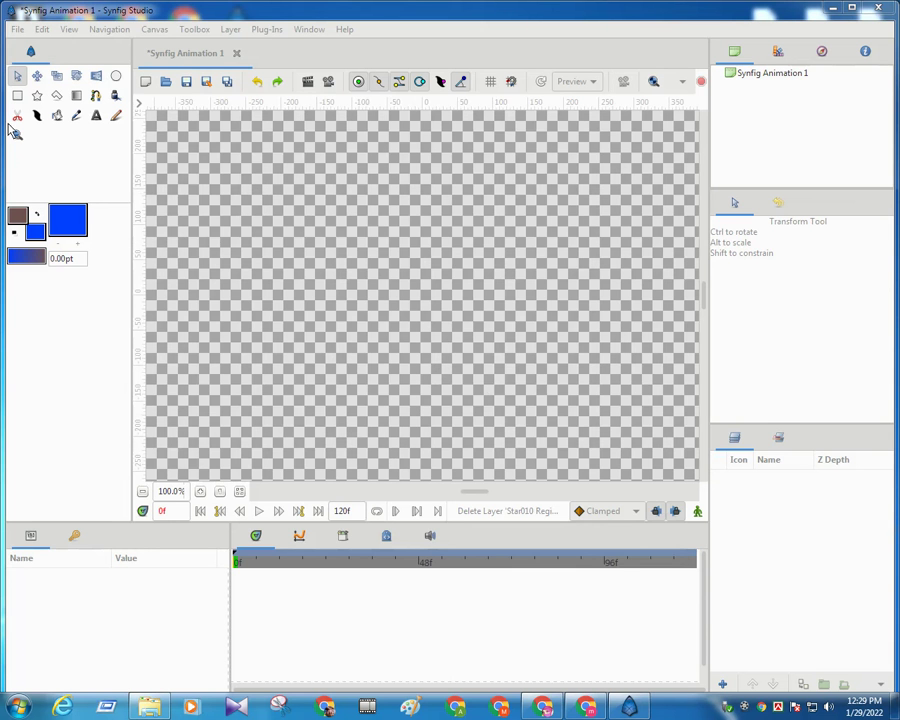
# Step: Draw a blue five-pointed star region centred at about -249, 86 px, using a radius ratio of 0.50
pyautogui.click(37, 95)
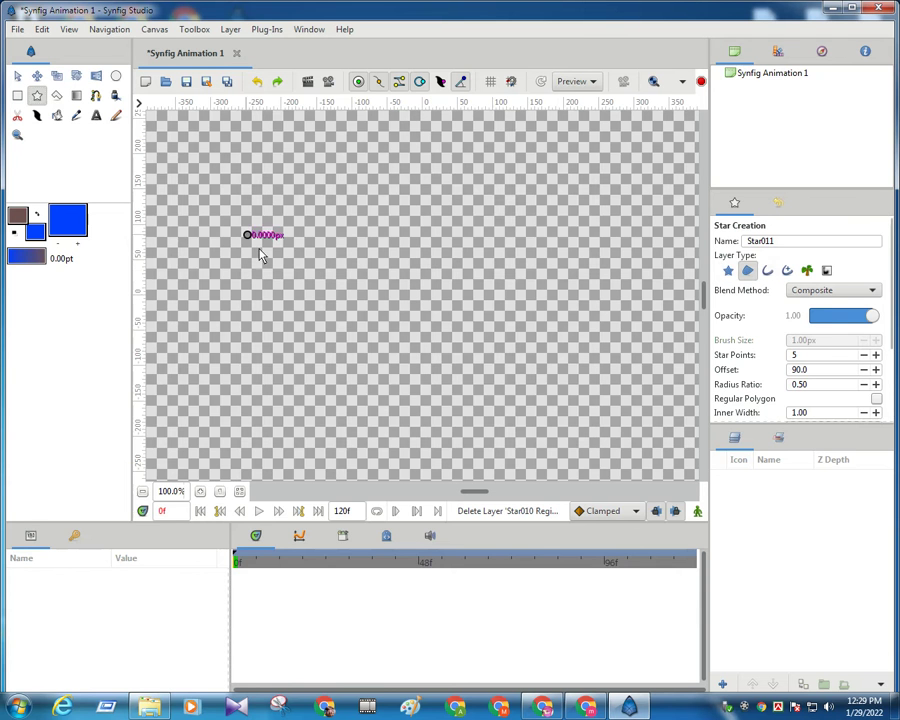
pyautogui.moveTo(247, 235); pyautogui.dragTo(287, 326)
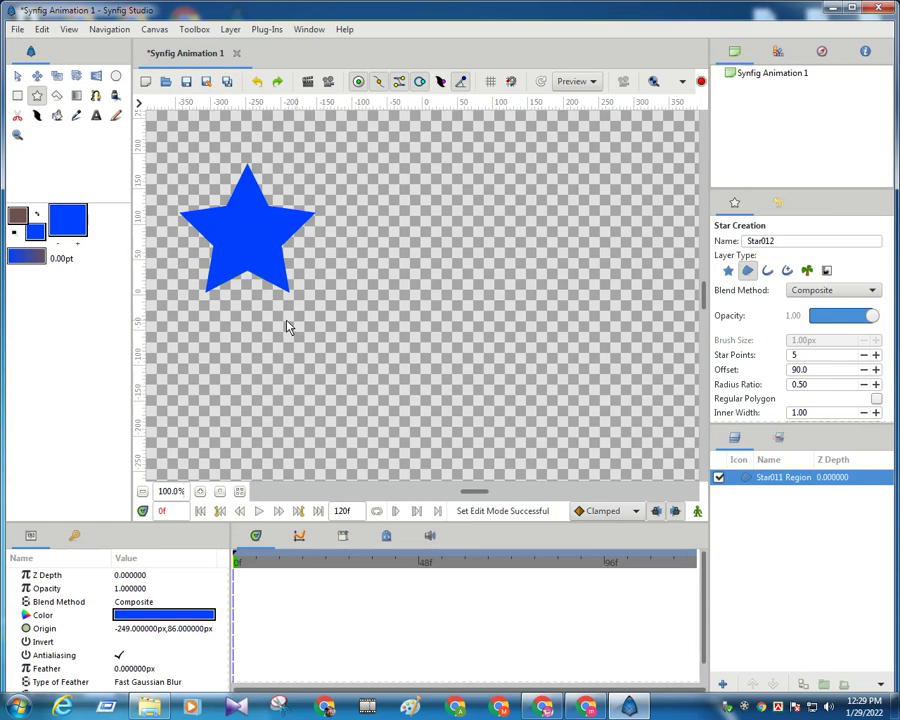
# Step: Scale up the whole star with its aspect ratio locked and move its origin to about -205, 14 px
pyautogui.click(18, 77)
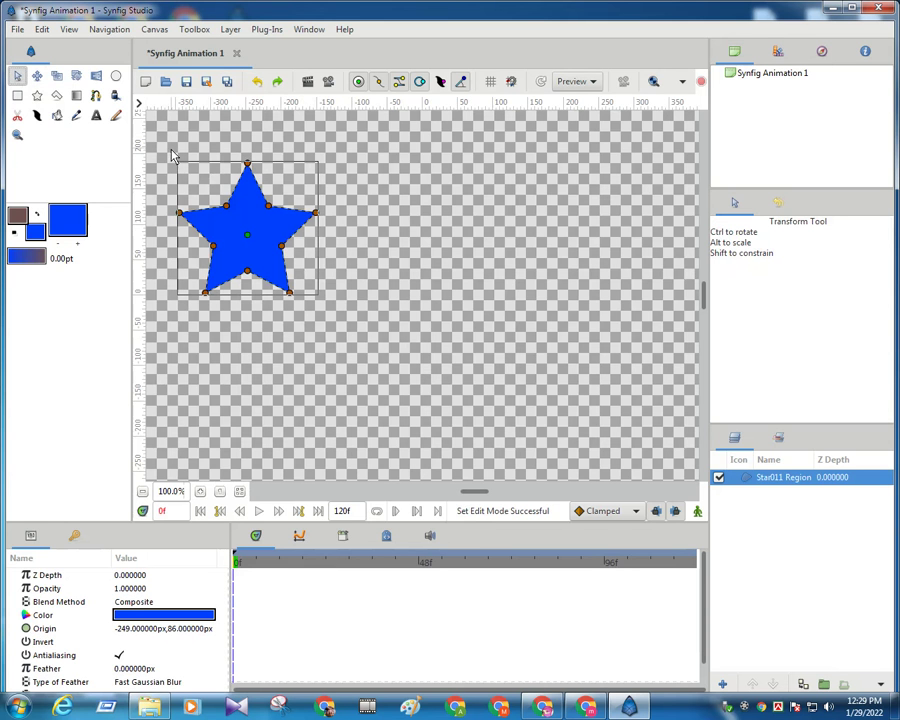
pyautogui.moveTo(169, 148); pyautogui.dragTo(317, 331)
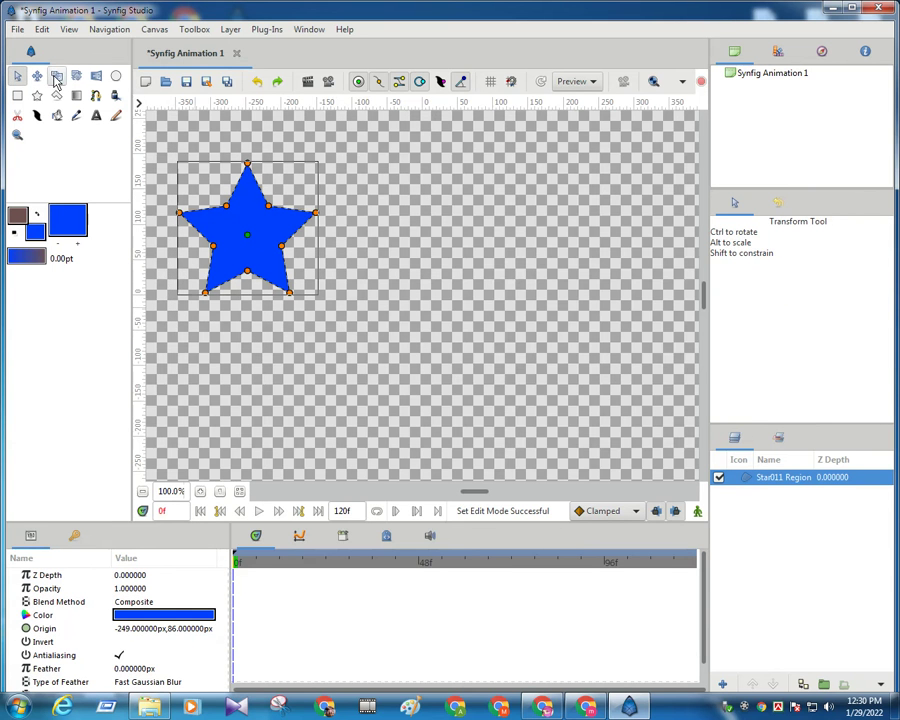
pyautogui.click(57, 77)
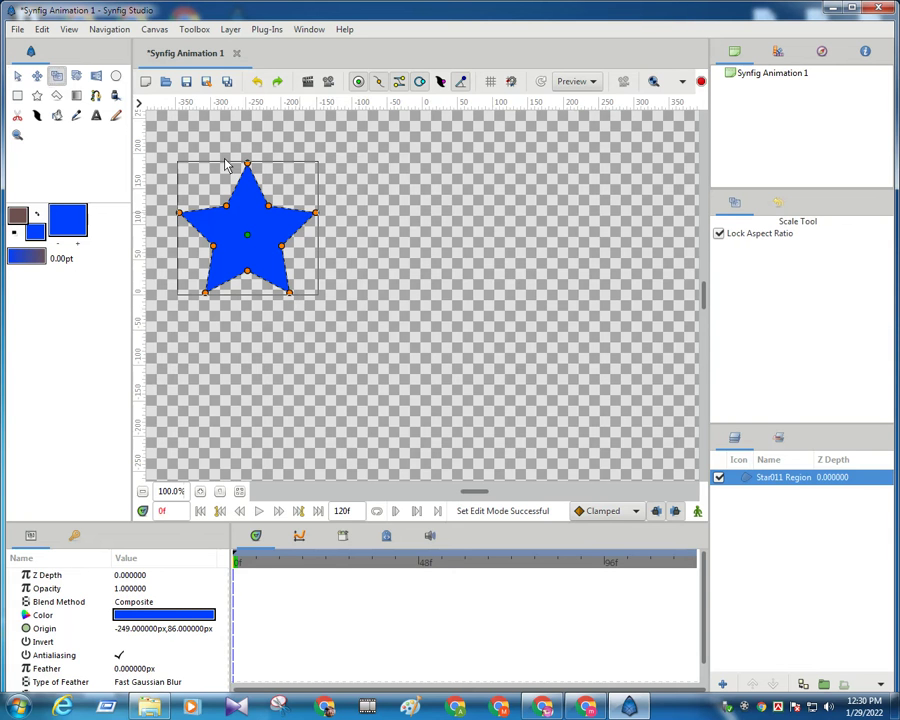
pyautogui.moveTo(290, 293); pyautogui.dragTo(313, 333)
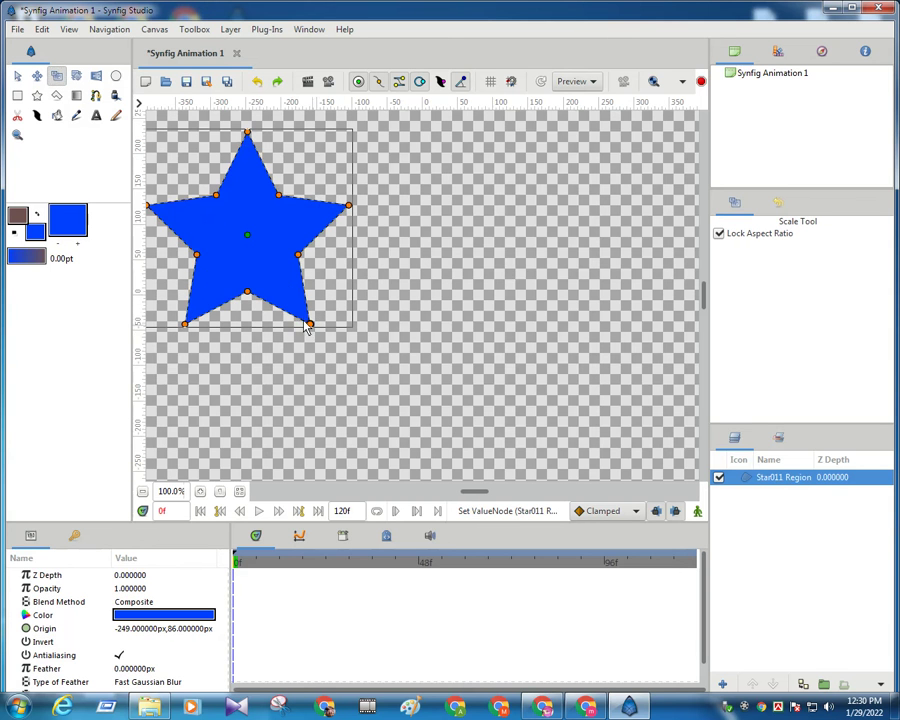
pyautogui.hotkey('ctrl', 'z')
pyautogui.moveTo(336, 218); pyautogui.dragTo(278, 286)
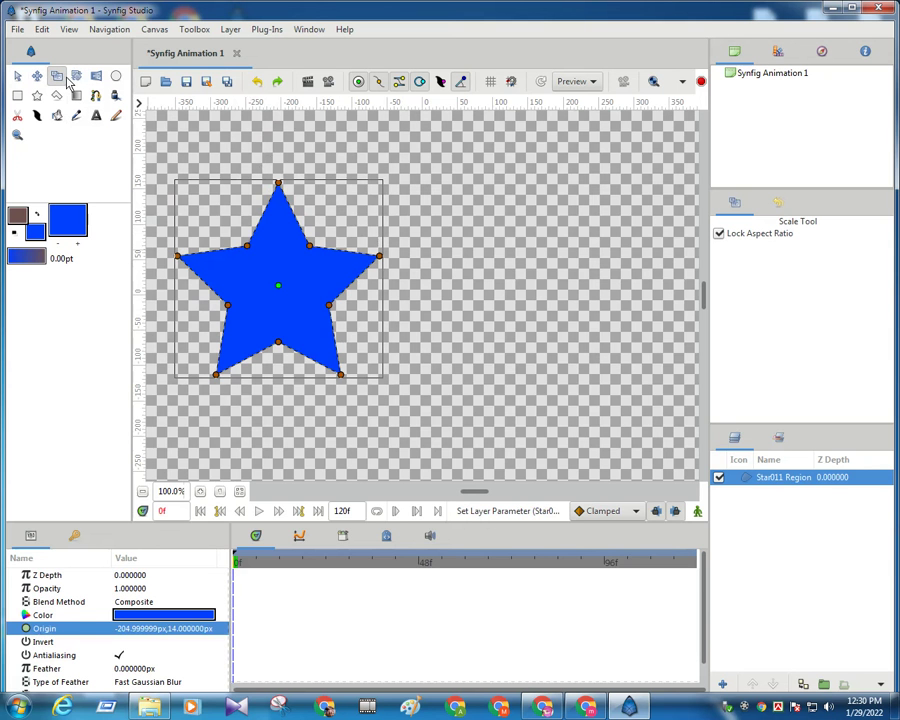
# Step: Select all the star's vertices and rotate the star slightly clockwise around its origin with the Rotate tool, with scaling allowed
pyautogui.click(17, 77)
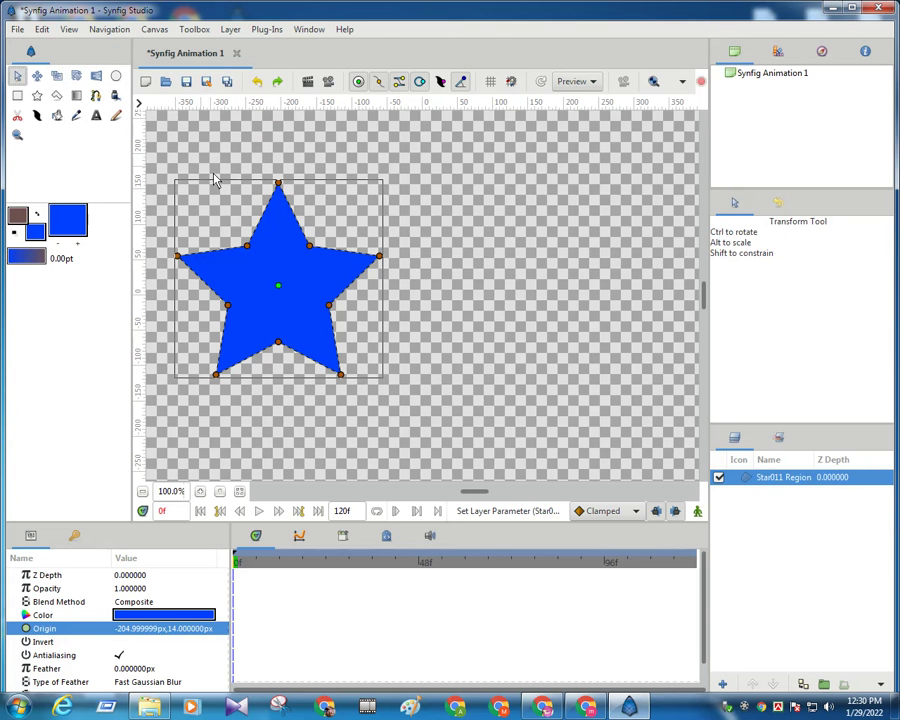
pyautogui.moveTo(173, 180); pyautogui.dragTo(413, 424)
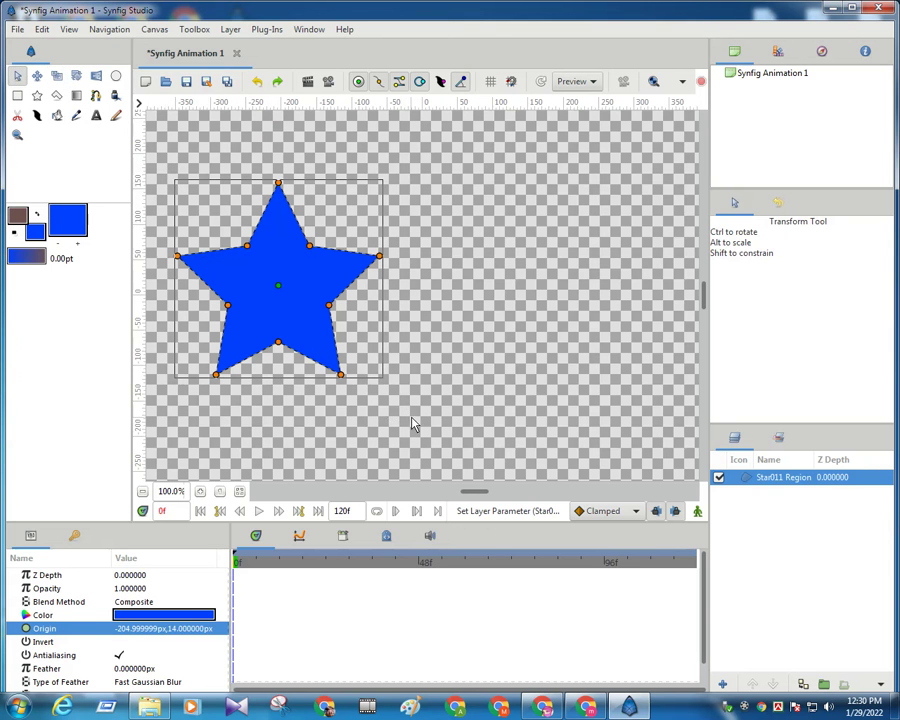
pyautogui.click(78, 80)
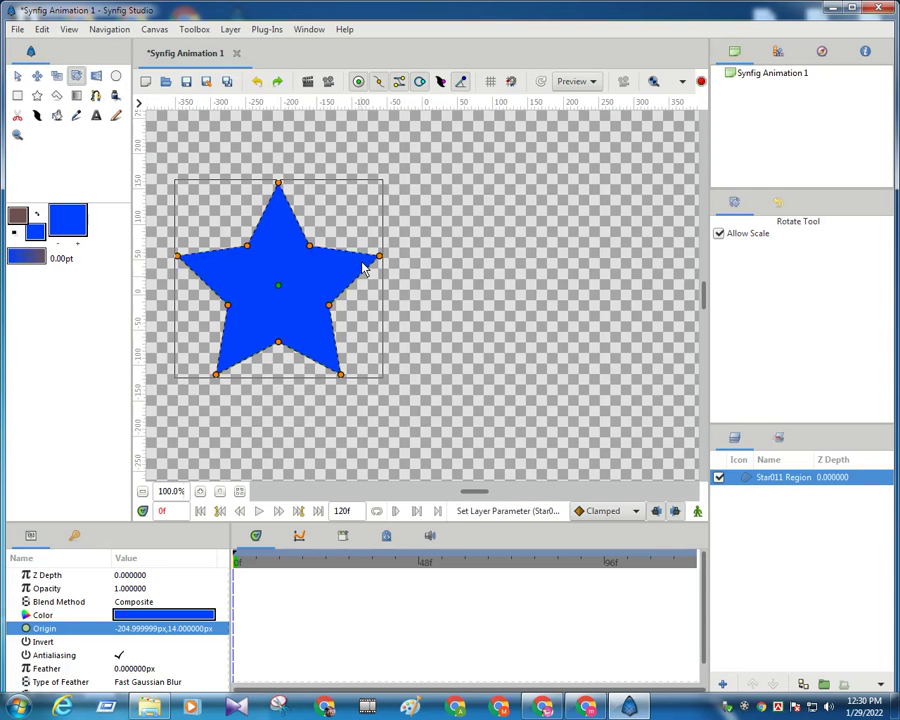
pyautogui.moveTo(380, 261)
pyautogui.mouseDown()
pyautogui.moveTo(386, 311)
pyautogui.moveTo(354, 338)
pyautogui.moveTo(358, 349)
pyautogui.moveTo(398, 263)
pyautogui.moveTo(386, 263)
pyautogui.moveTo(396, 261)
pyautogui.moveTo(373, 188)
pyautogui.moveTo(359, 184)
pyautogui.moveTo(389, 259)
pyautogui.moveTo(383, 289)
pyautogui.moveTo(410, 280)
pyautogui.moveTo(379, 274)
pyautogui.mouseUp()
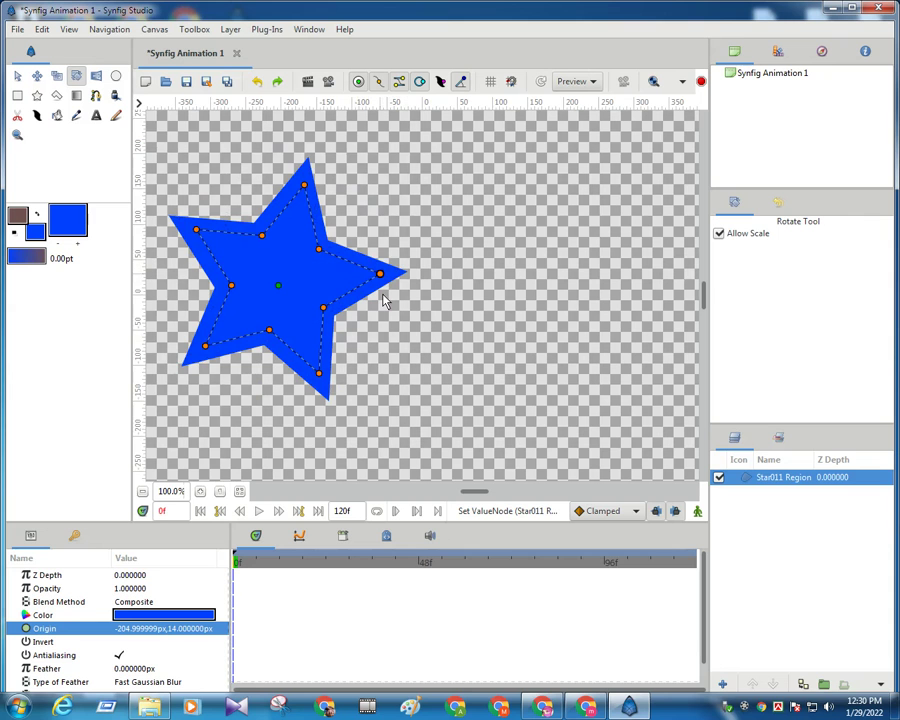
pyautogui.click(755, 710)
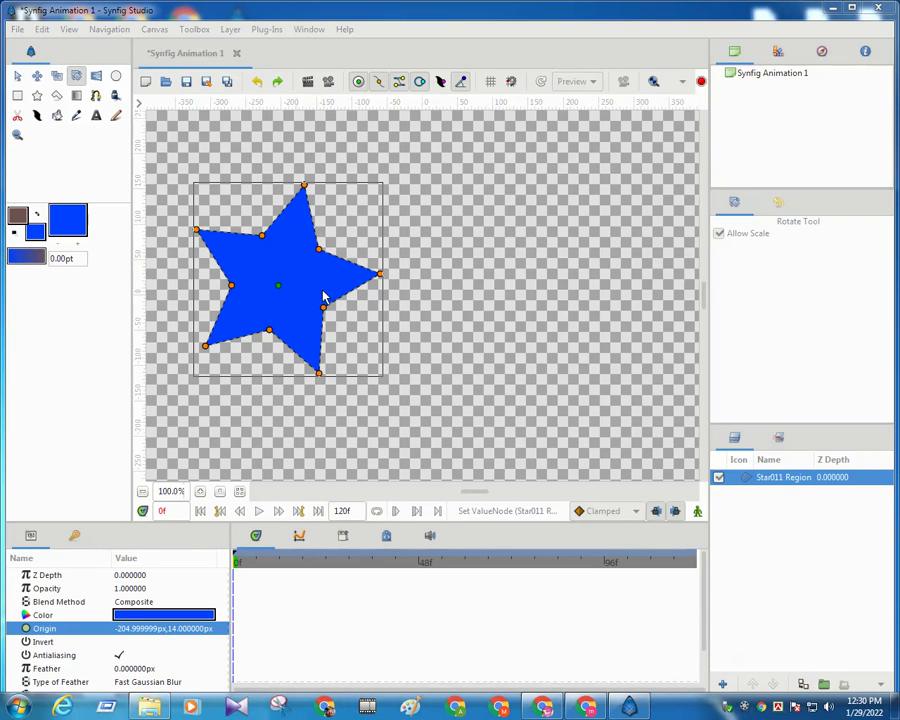
pyautogui.moveTo(386, 281)
pyautogui.mouseDown()
pyautogui.moveTo(403, 309)
pyautogui.moveTo(354, 265)
pyautogui.moveTo(356, 277)
pyautogui.moveTo(362, 262)
pyautogui.moveTo(374, 268)
pyautogui.moveTo(385, 255)
pyautogui.moveTo(393, 298)
pyautogui.mouseUp()
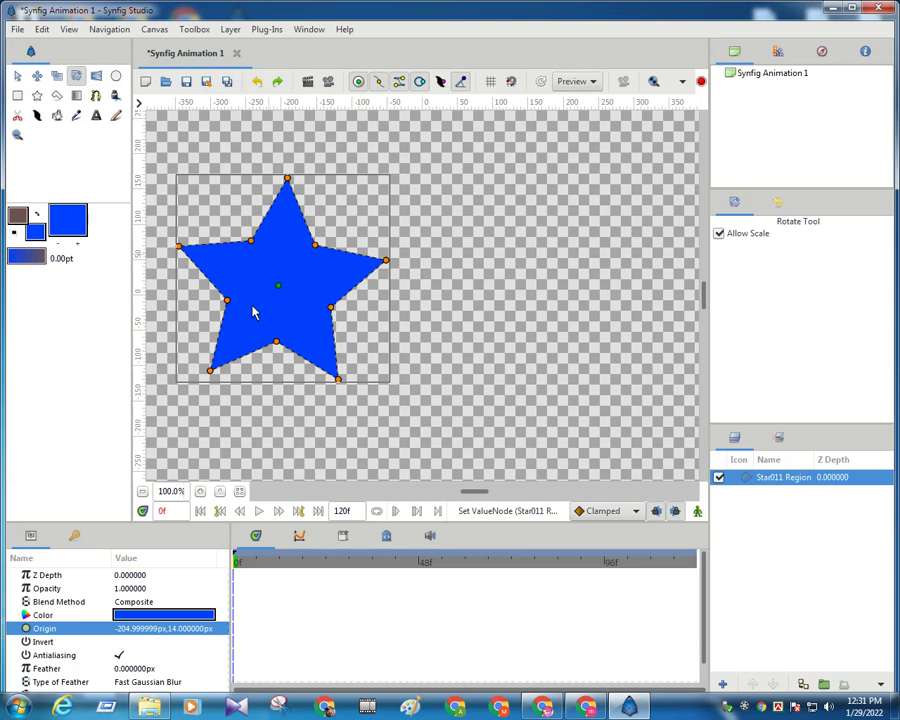
# Step: Select all the star's vertices, mirror the star vertically so it points downward, and move it lower on the canvas
pyautogui.click(96, 78)
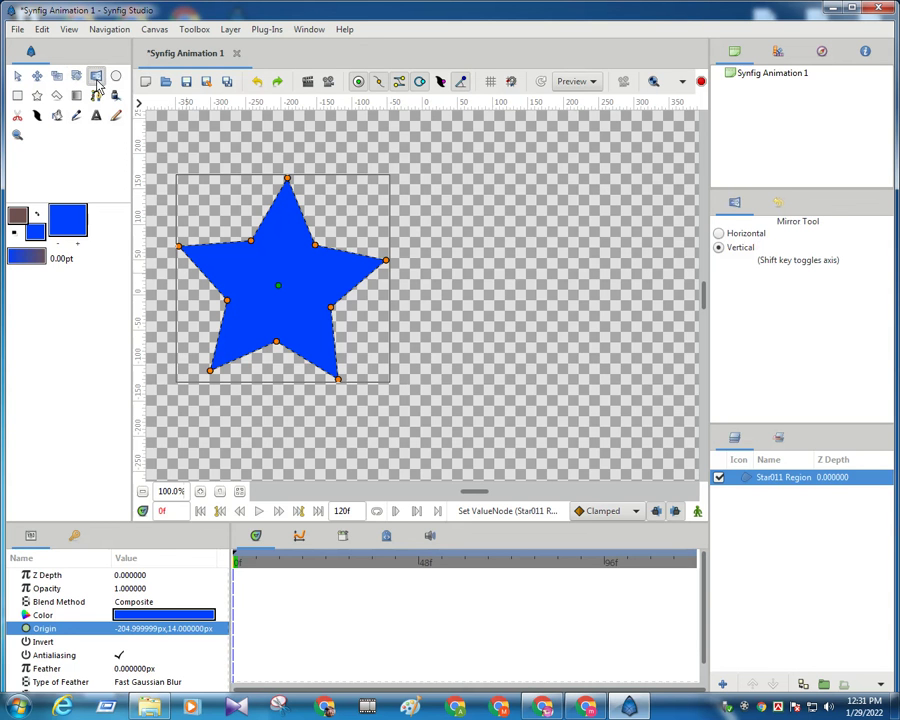
pyautogui.click(17, 77)
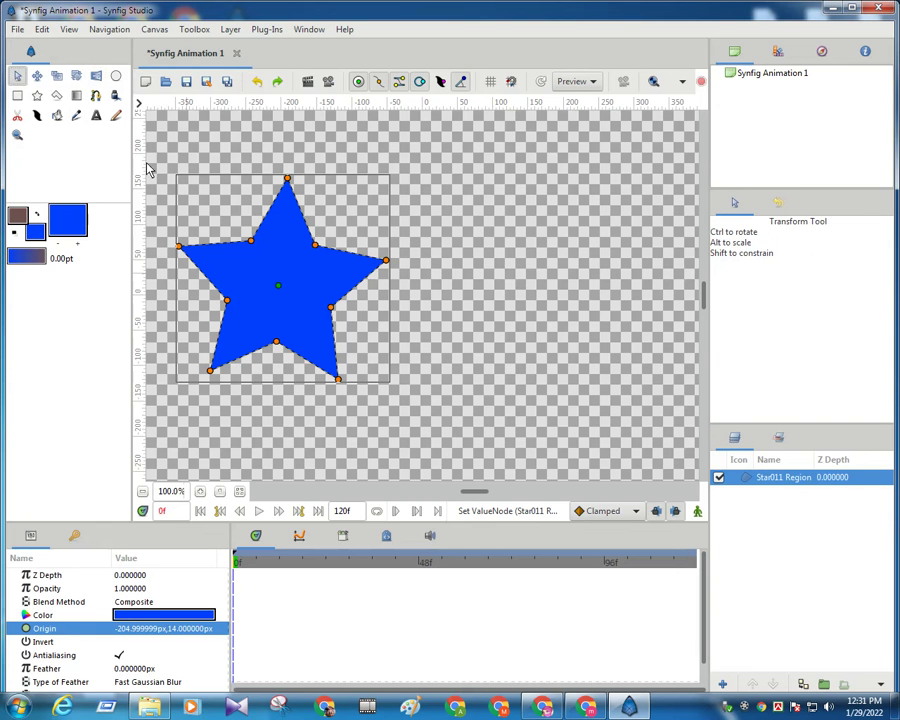
pyautogui.moveTo(167, 162); pyautogui.dragTo(411, 420)
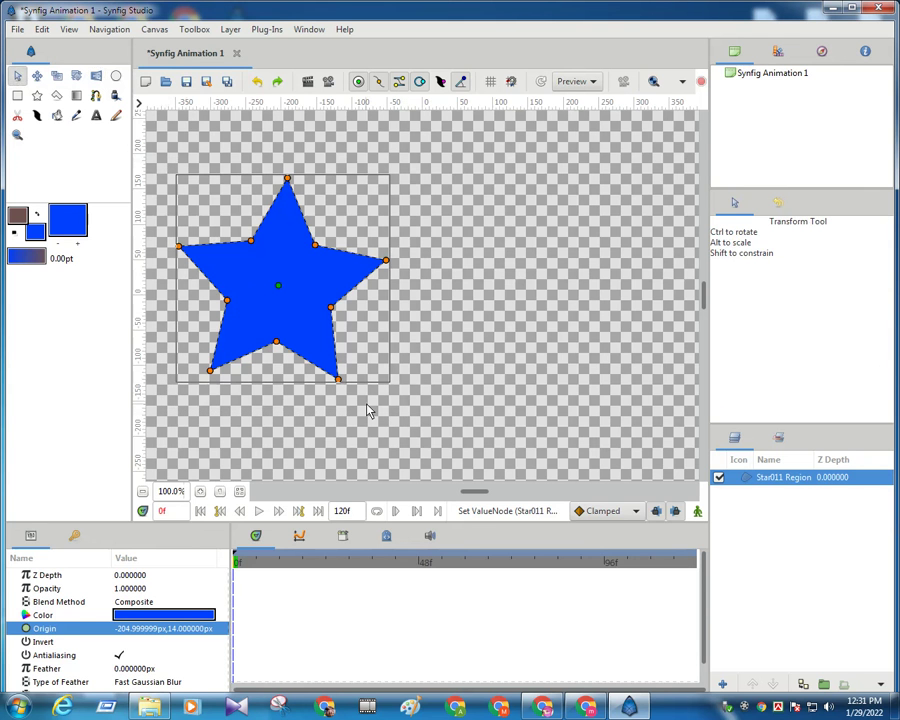
pyautogui.click(96, 77)
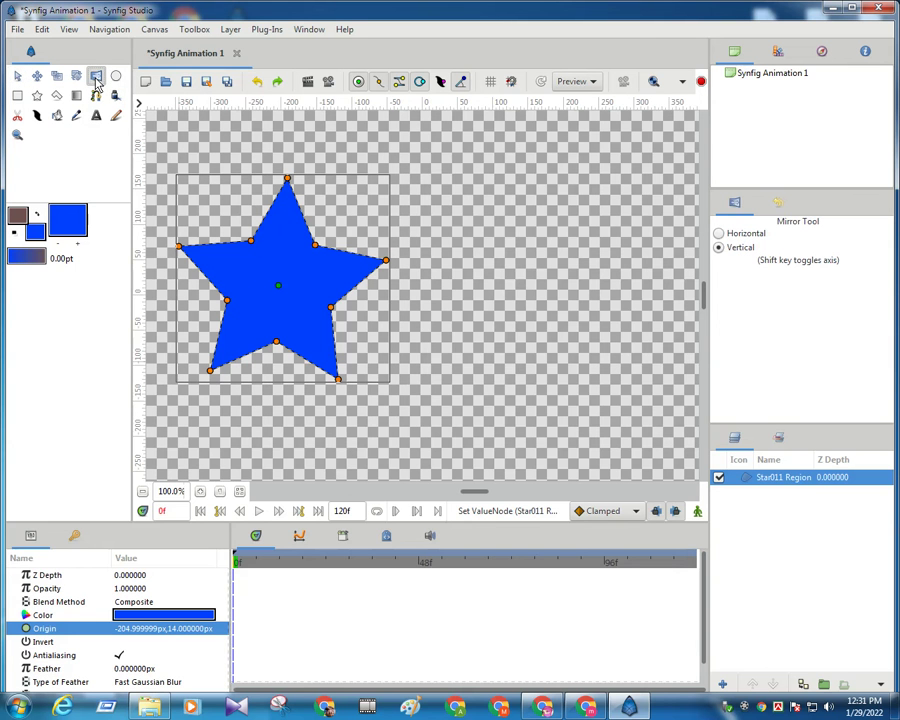
pyautogui.moveTo(386, 260); pyautogui.dragTo(370, 243)
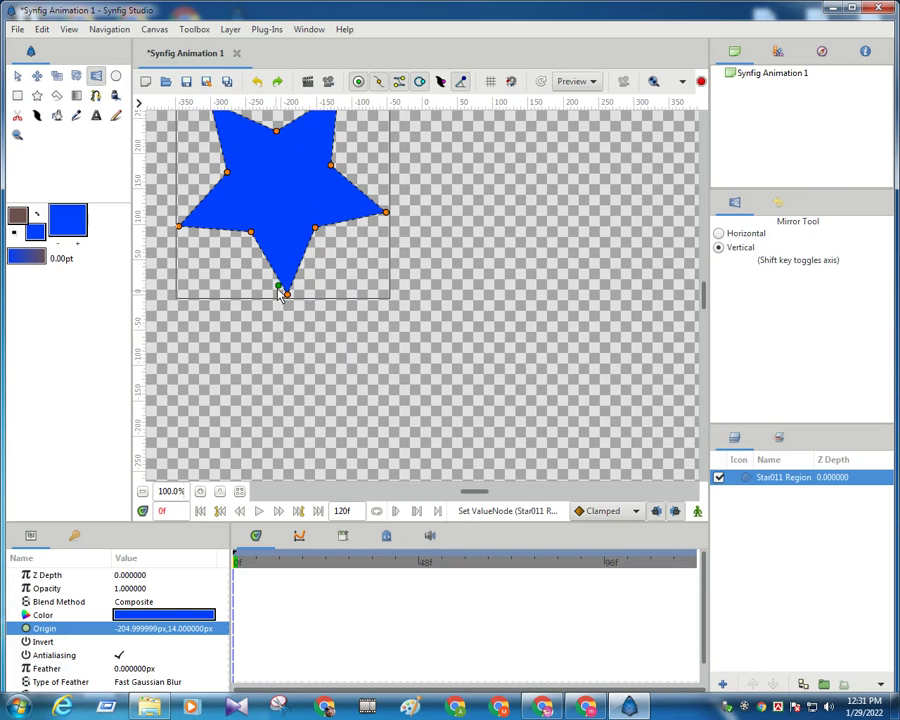
pyautogui.moveTo(279, 288); pyautogui.dragTo(278, 430)
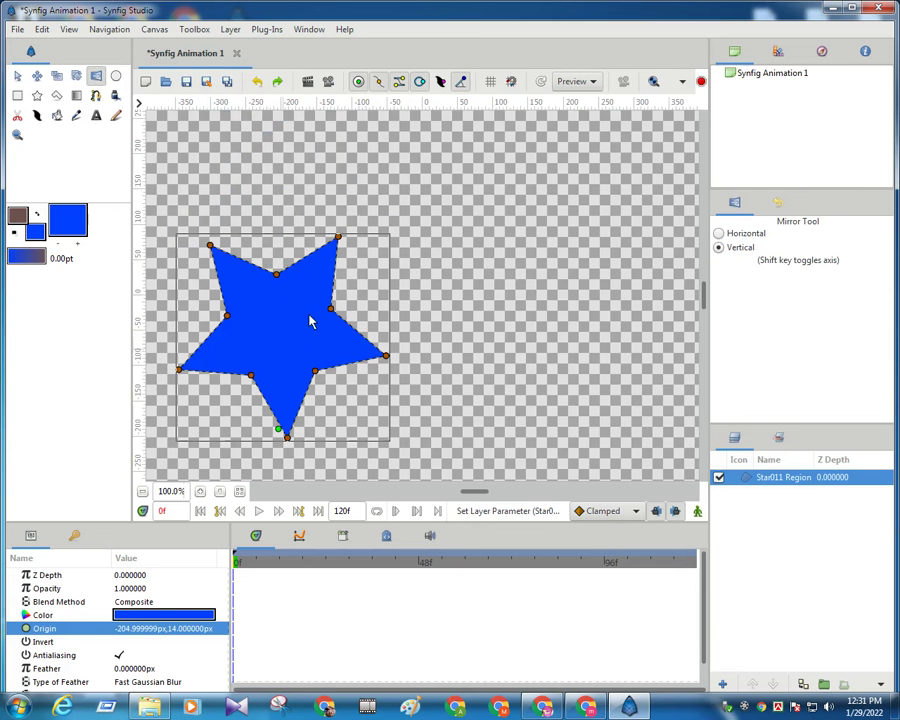
# Step: Move the upside-down star up the canvas so its origin sits at about -205, -38 px
pyautogui.moveTo(386, 357); pyautogui.dragTo(386, 228)
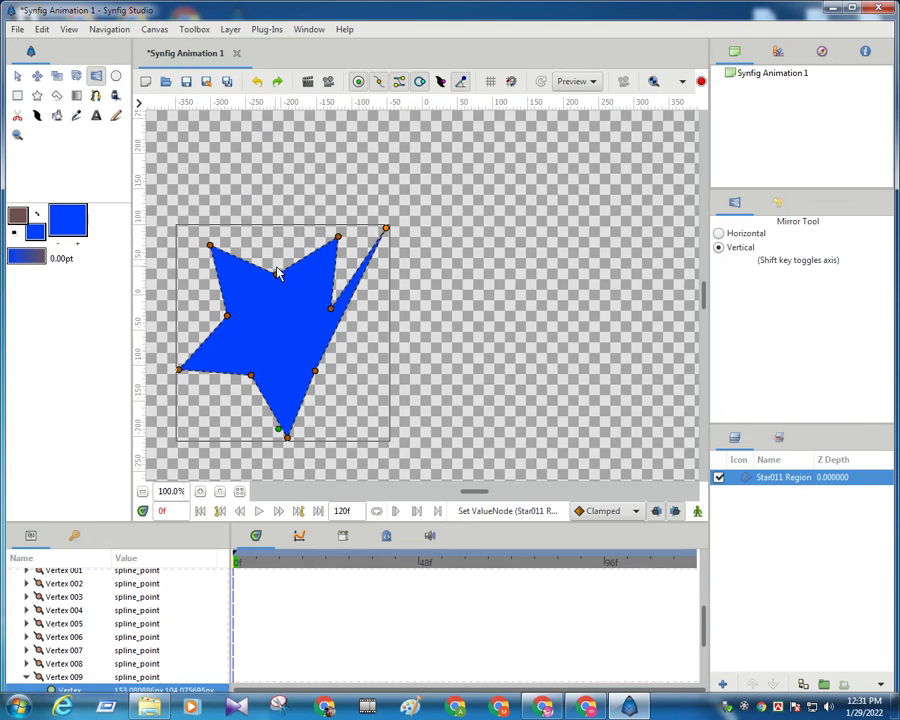
pyautogui.hotkey('ctrl', 'z')
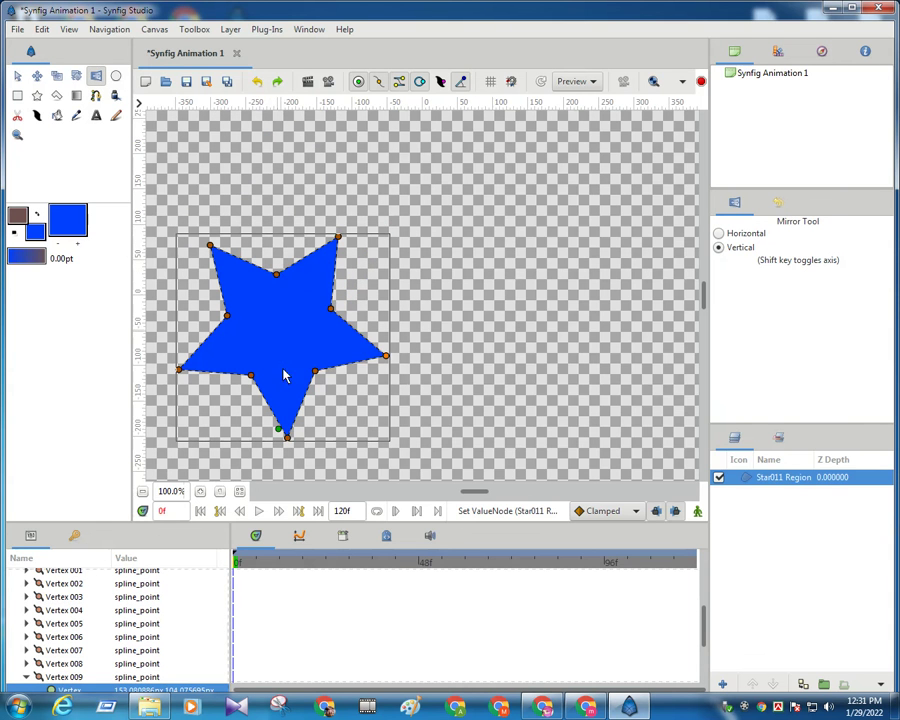
pyautogui.moveTo(280, 435); pyautogui.dragTo(344, 323)
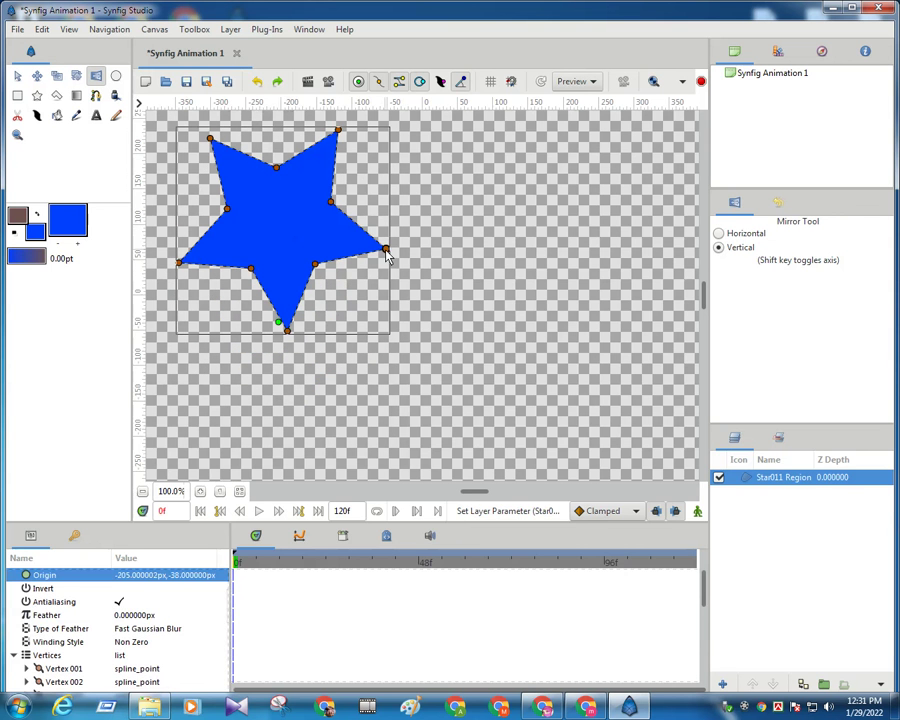
pyautogui.moveTo(386, 248); pyautogui.dragTo(386, 334)
pyautogui.moveTo(390, 281); pyautogui.dragTo(385, 280)
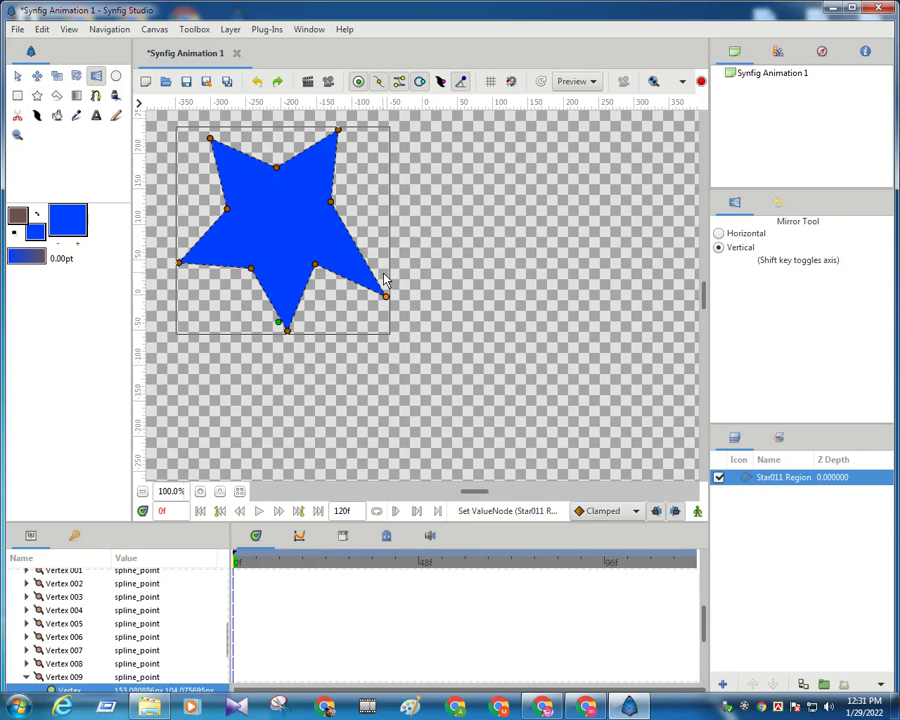
pyautogui.hotkey('ctrl', 'z')
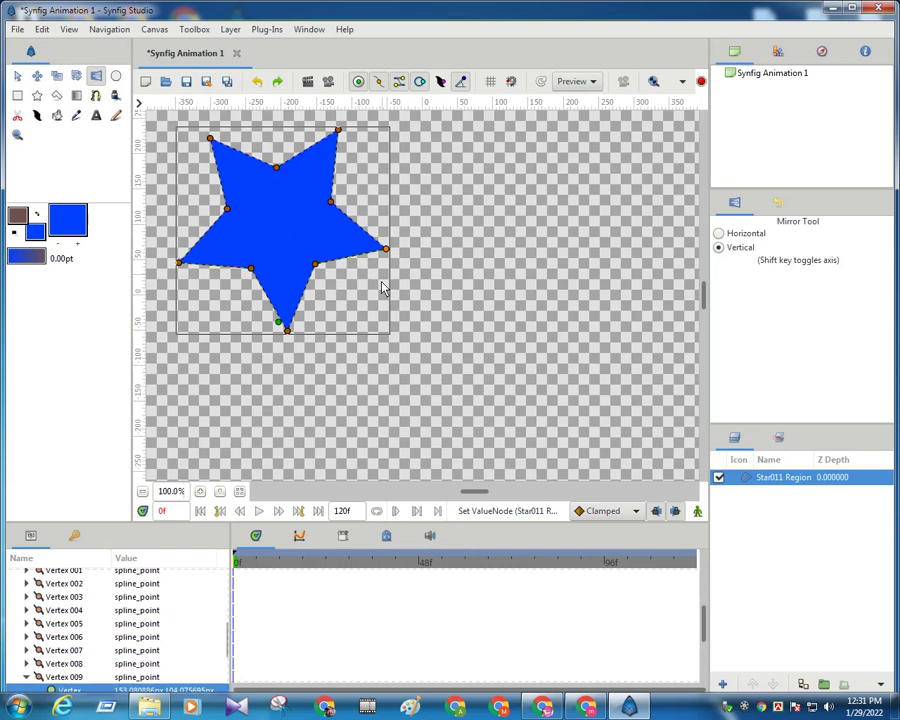
# Step: Reselect all the star's vertices and flip the star back and forth with the vertical Mirror tool, leaving it pointing upward
pyautogui.click(18, 77)
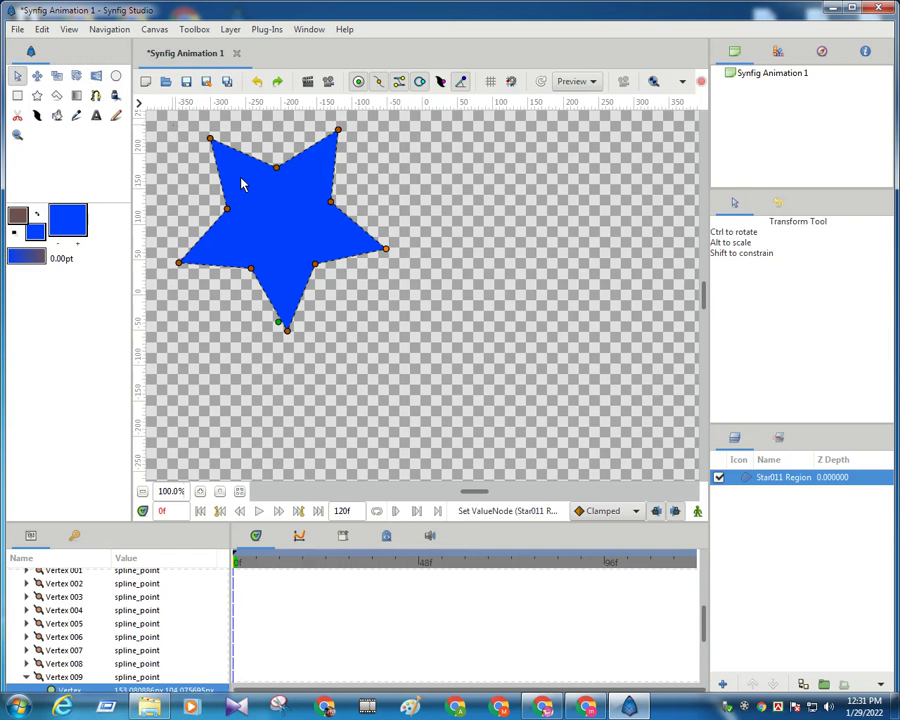
pyautogui.moveTo(172, 126); pyautogui.dragTo(410, 362)
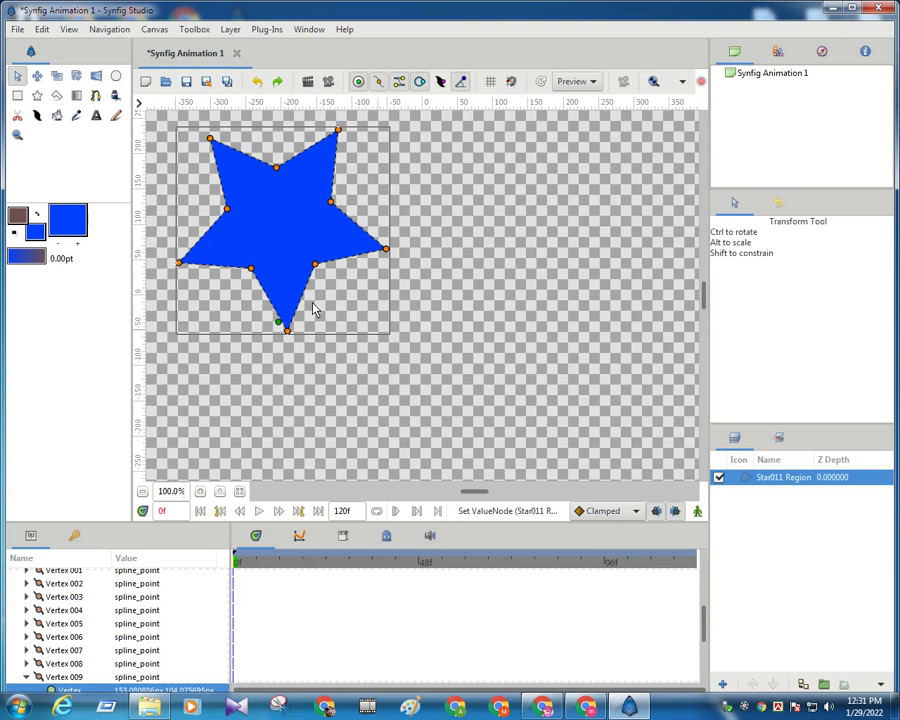
pyautogui.click(96, 75)
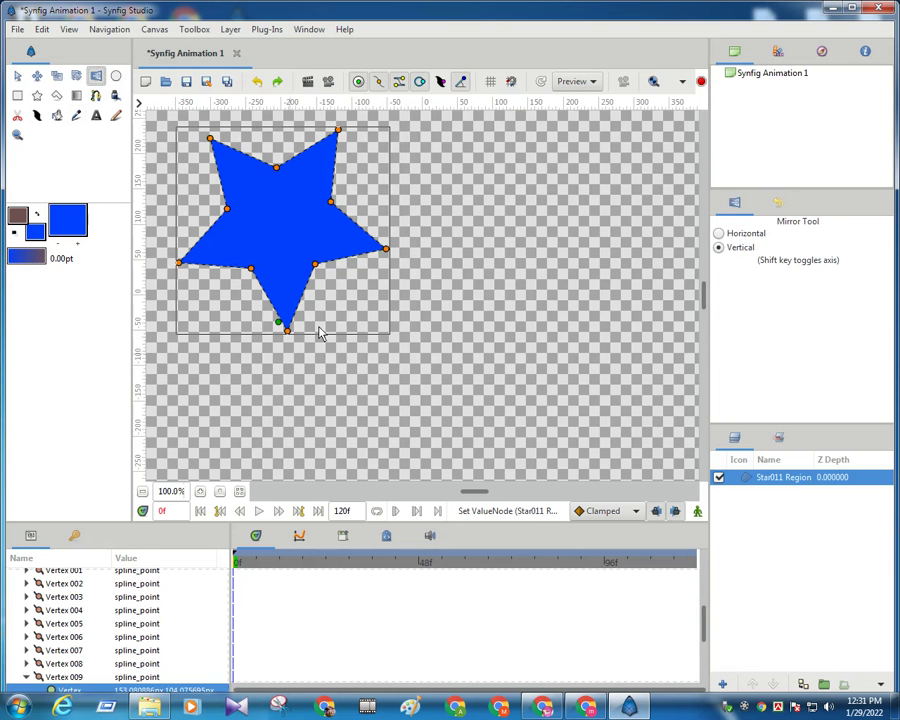
pyautogui.moveTo(386, 252); pyautogui.dragTo(350, 342)
pyautogui.moveTo(279, 209); pyautogui.dragTo(280, 212)
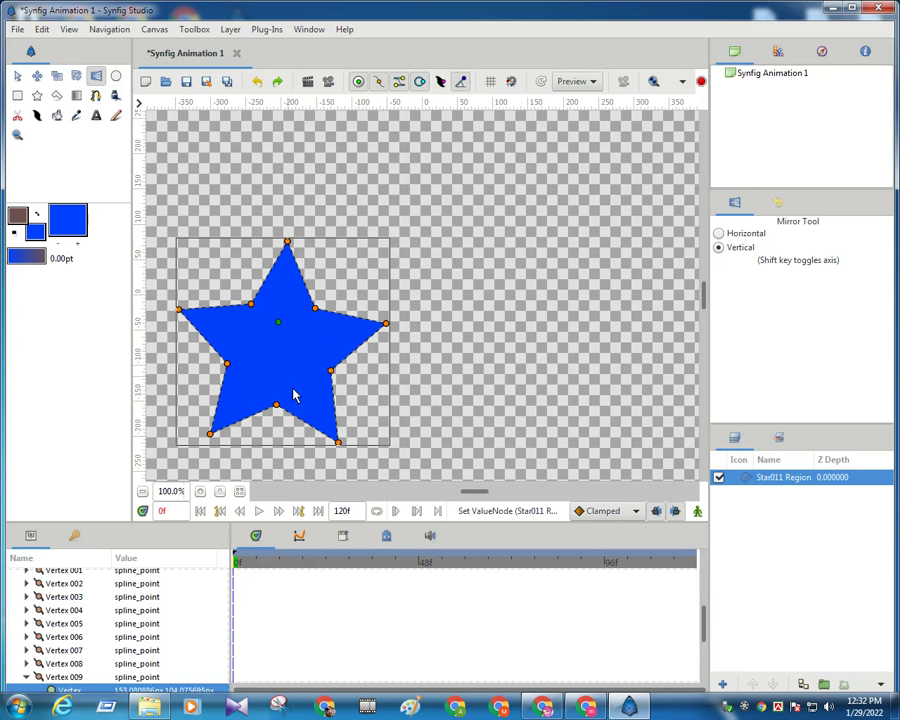
pyautogui.moveTo(392, 328)
pyautogui.mouseDown()
pyautogui.moveTo(388, 281)
pyautogui.moveTo(390, 305)
pyautogui.mouseUp()
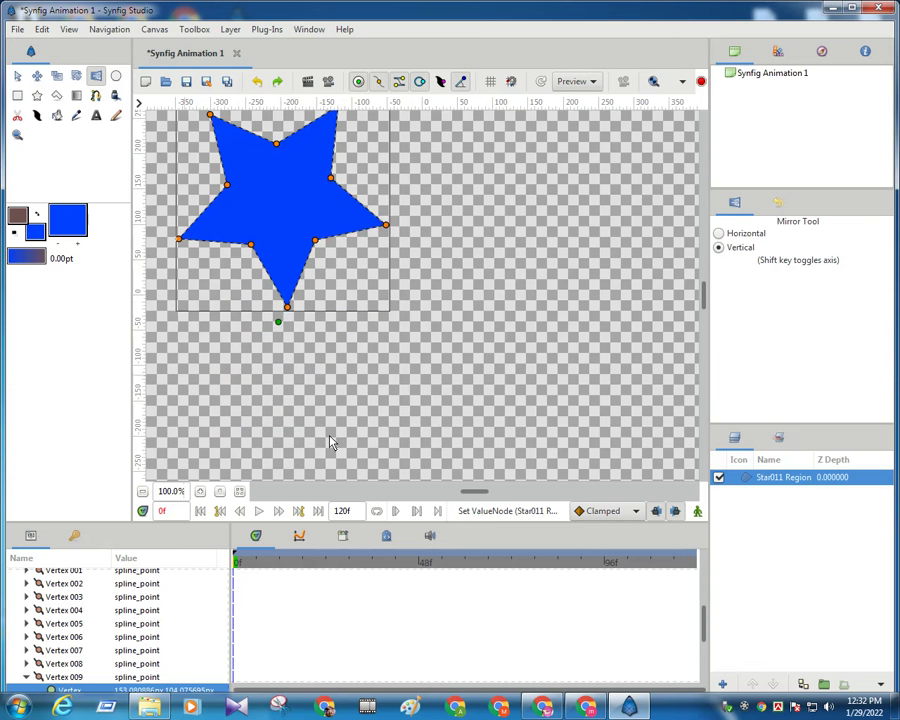
pyautogui.moveTo(390, 235); pyautogui.dragTo(320, 263)
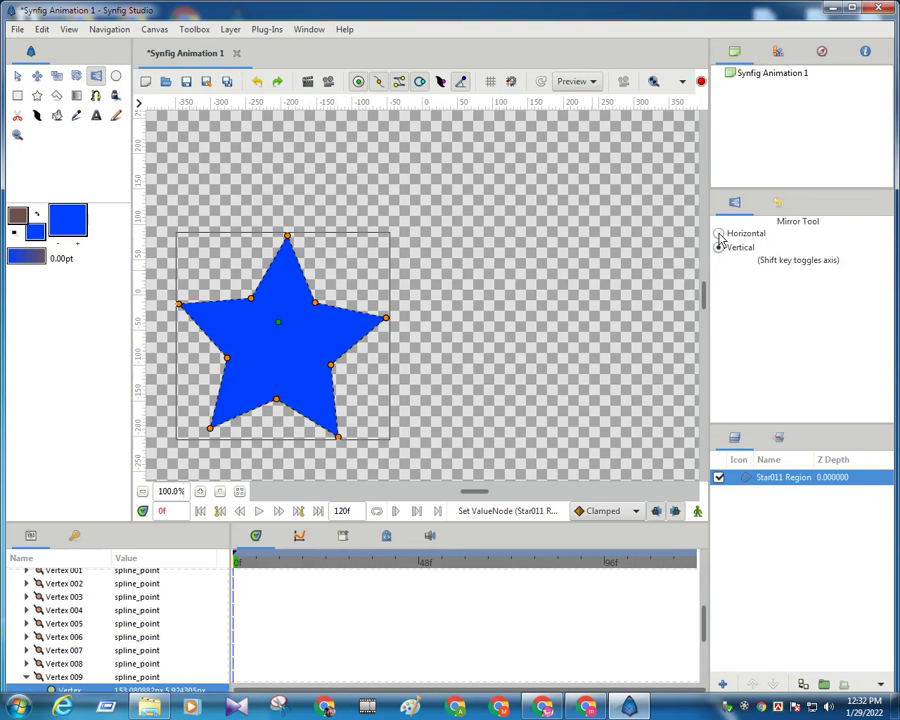
# Step: Switch the Mirror tool to horizontal, flip the star across to the canvas's right half, and pull its stretched left tip back inward
pyautogui.click(719, 234)
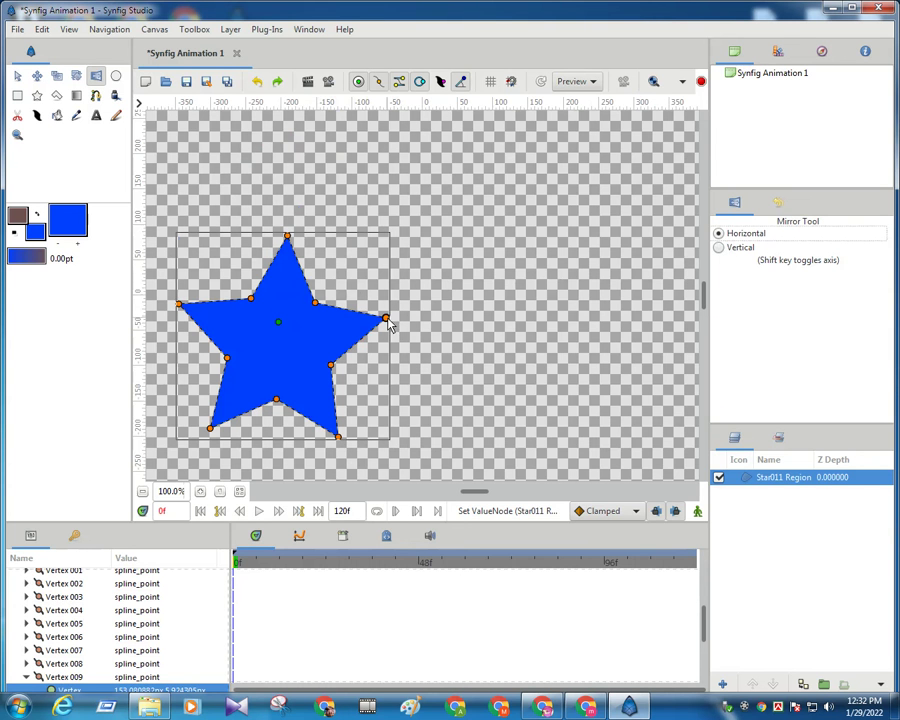
pyautogui.moveTo(388, 322); pyautogui.dragTo(641, 345)
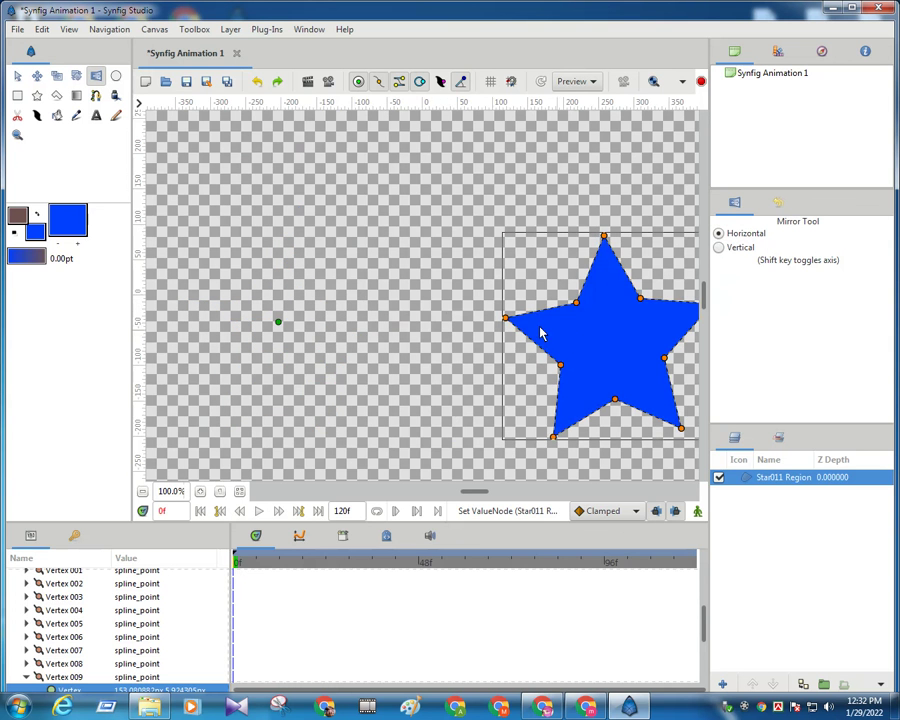
pyautogui.moveTo(506, 317); pyautogui.dragTo(474, 333)
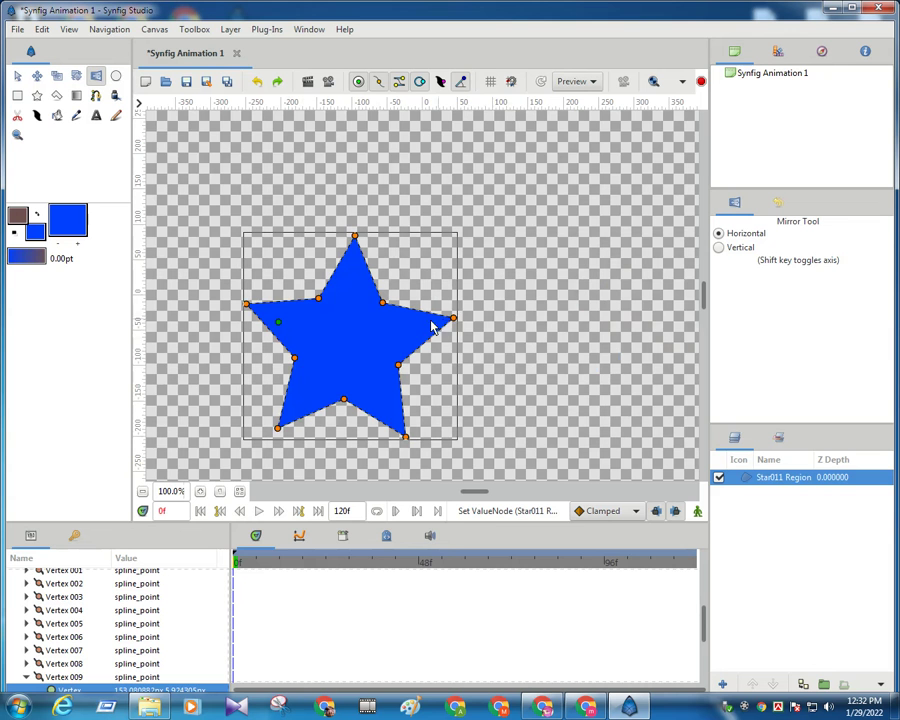
pyautogui.moveTo(447, 323)
pyautogui.mouseDown()
pyautogui.moveTo(466, 316)
pyautogui.moveTo(494, 339)
pyautogui.moveTo(456, 314)
pyautogui.moveTo(438, 328)
pyautogui.mouseUp()
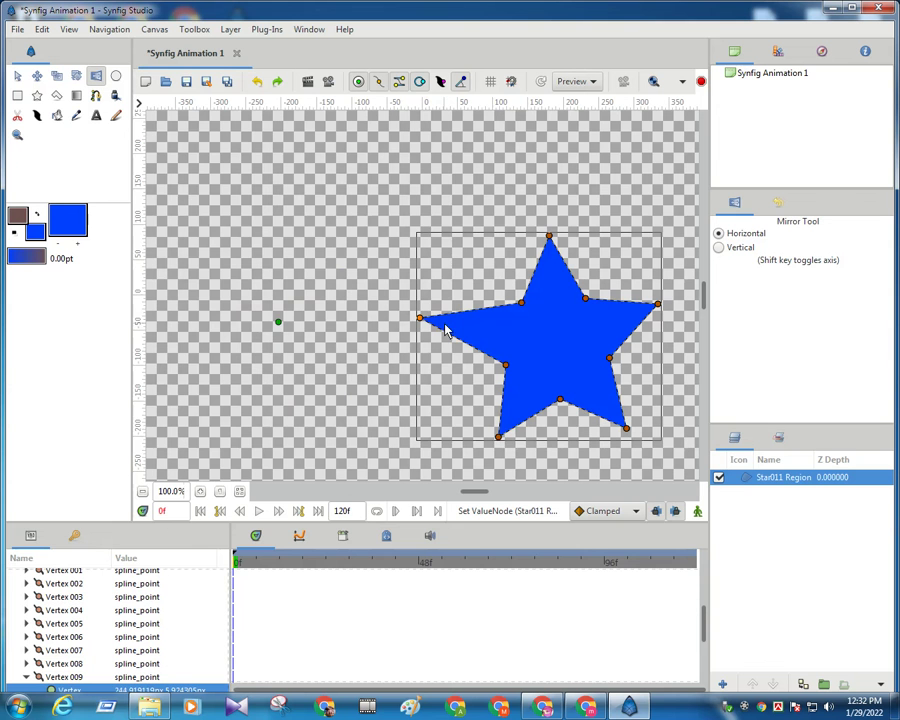
pyautogui.moveTo(419, 318); pyautogui.dragTo(449, 318)
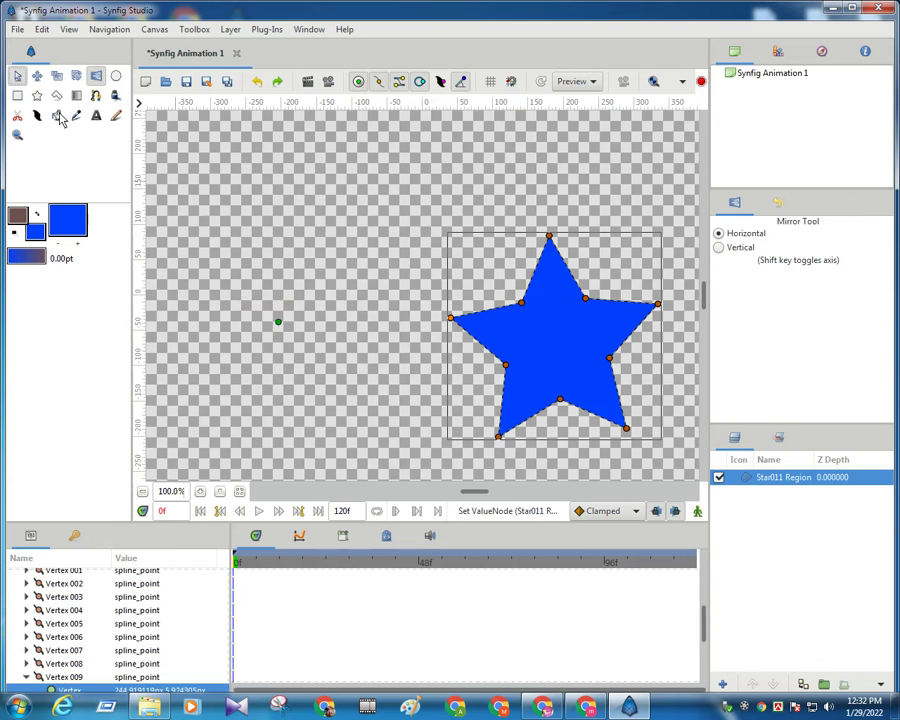
# Step: Select all the star's vertices and mirror the star horizontally so it flips across to the canvas's left half
pyautogui.hotkey('alt', 'a')
pyautogui.moveTo(424, 220); pyautogui.dragTo(676, 466)
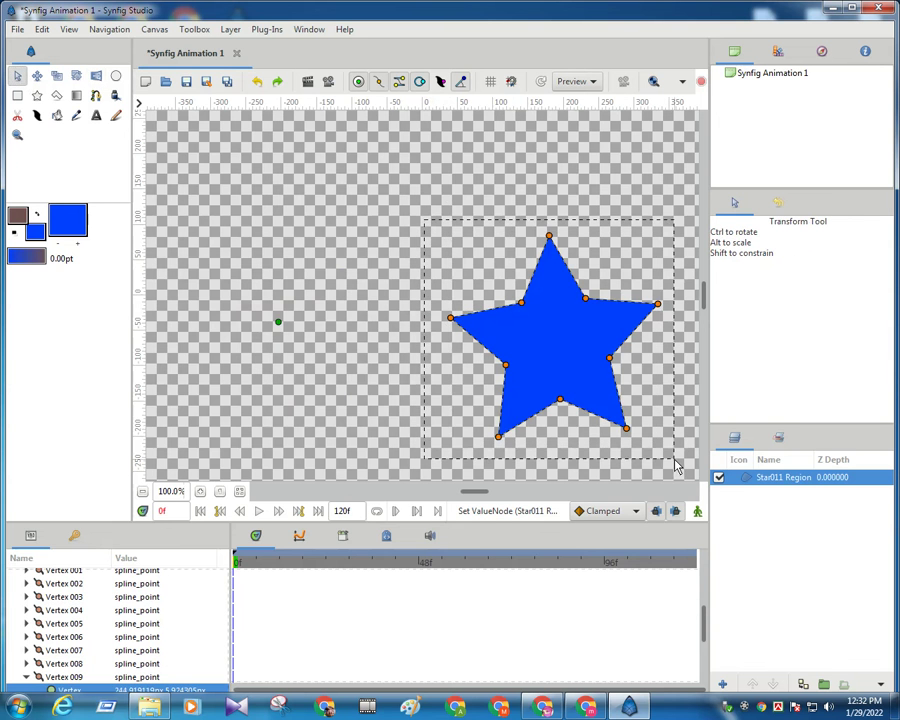
pyautogui.click(100, 78)
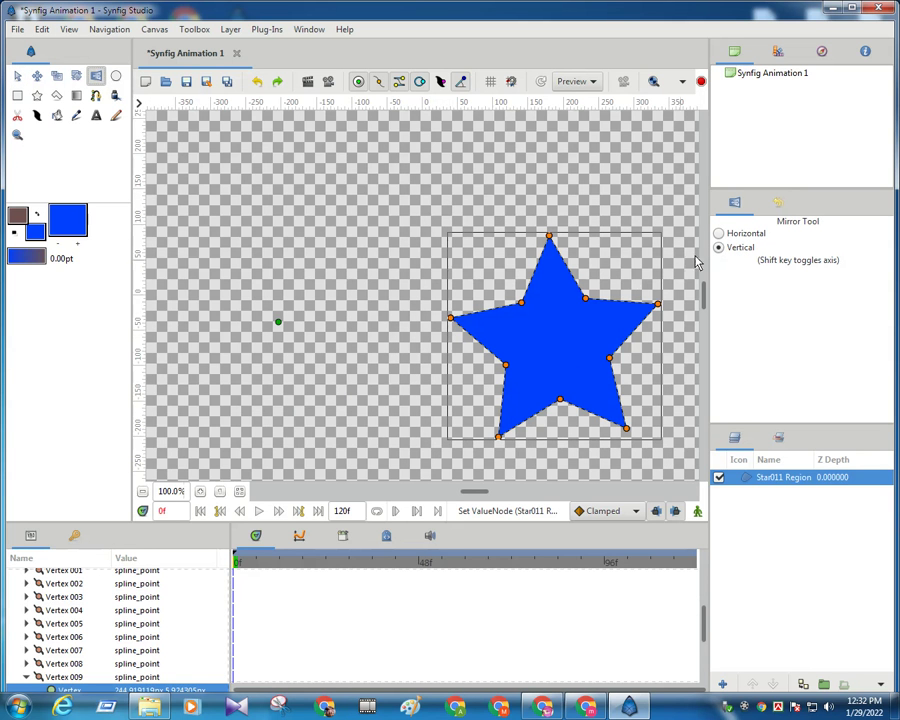
pyautogui.click(718, 234)
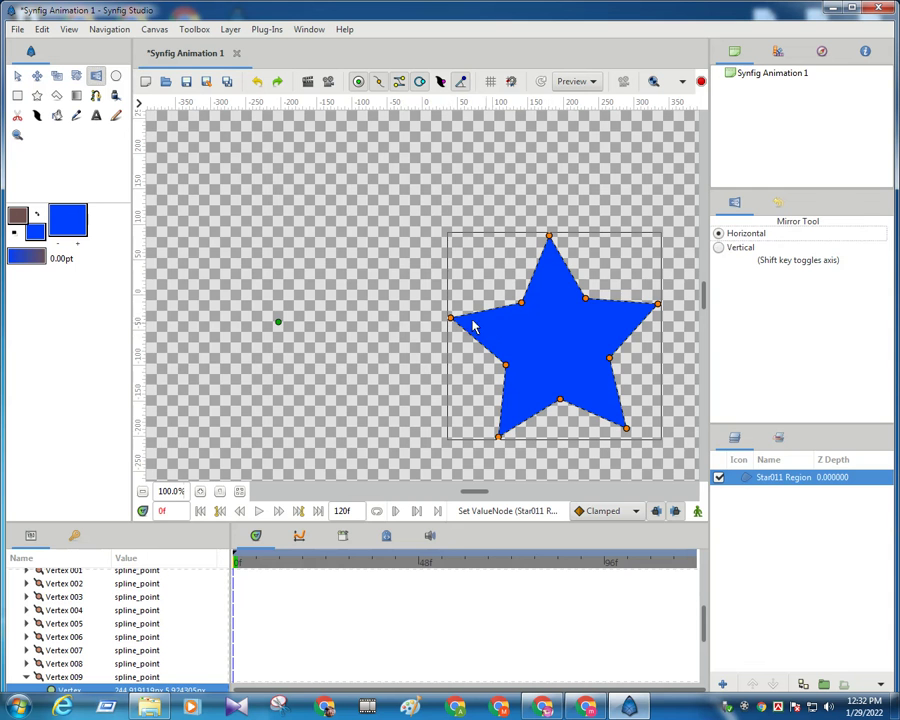
pyautogui.moveTo(474, 326); pyautogui.dragTo(362, 311)
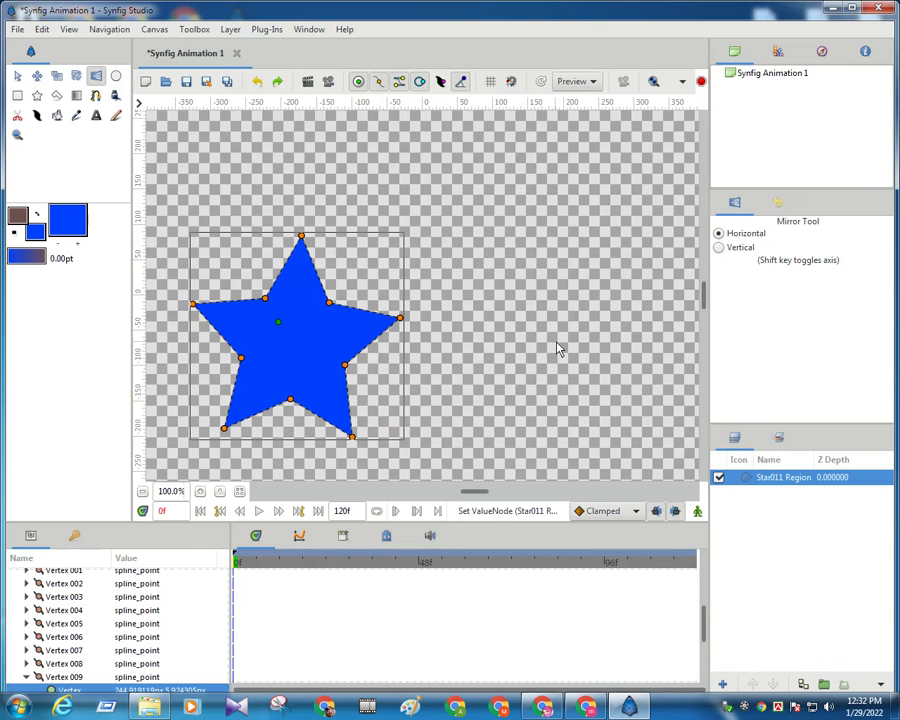
pyautogui.click(750, 709)
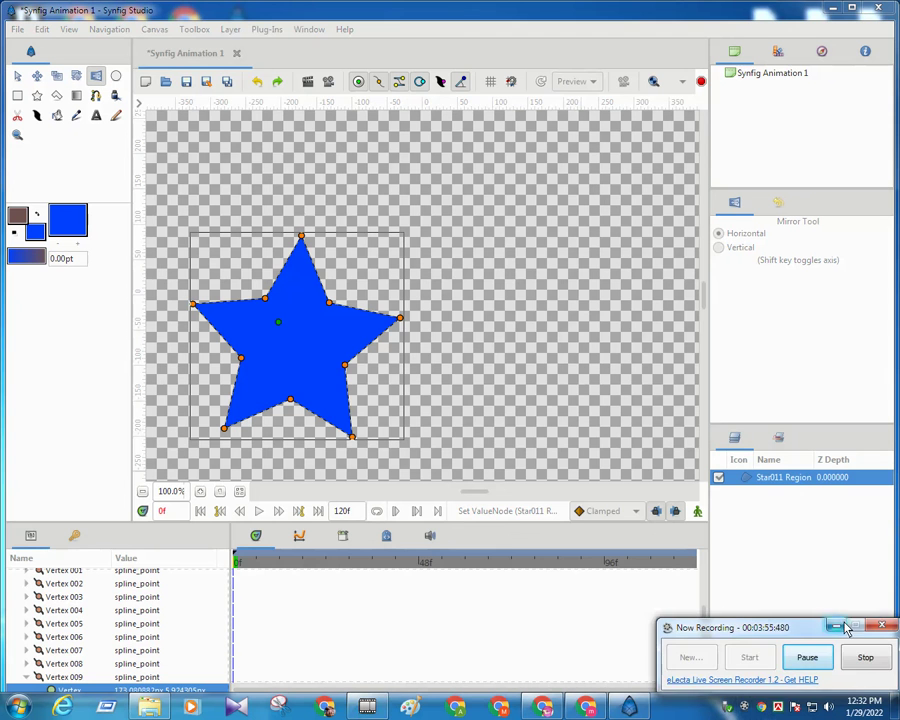
pyautogui.click(845, 627)
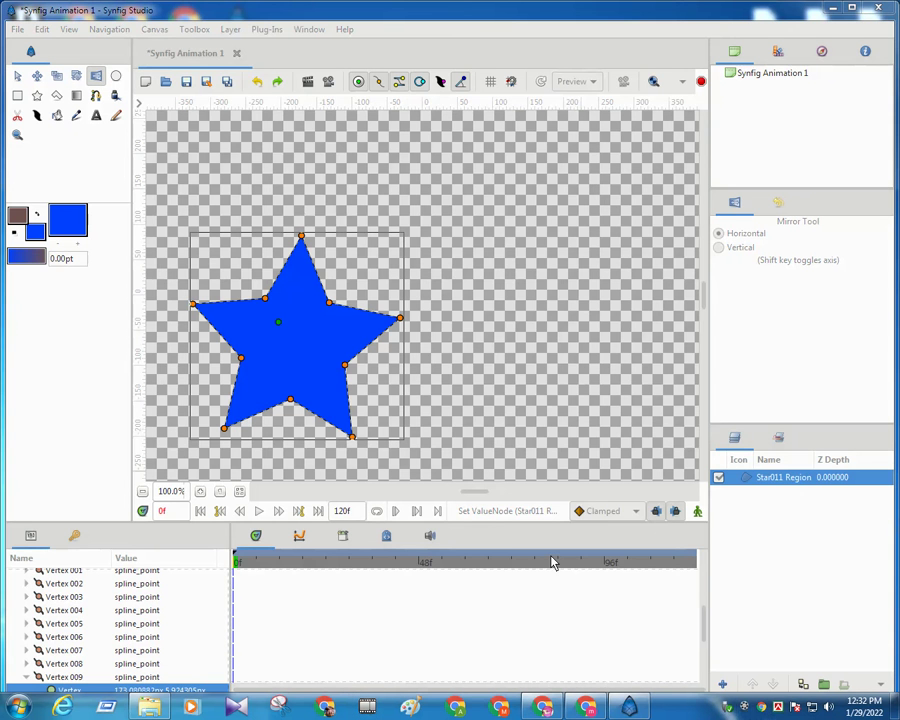
pyautogui.click(746, 709)
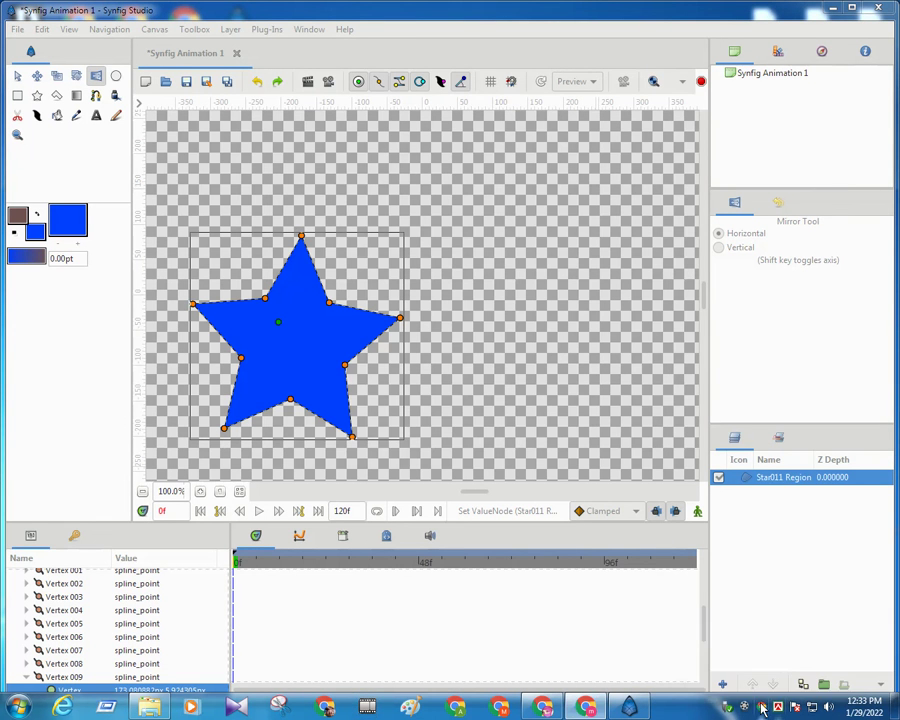
pyautogui.click(800, 707)
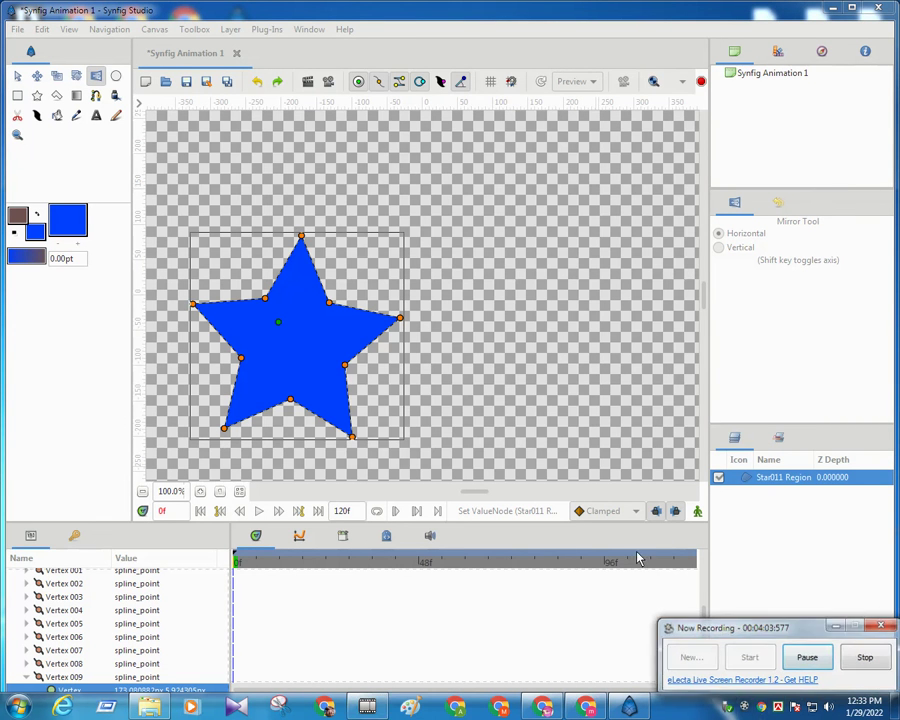
pyautogui.click(835, 627)
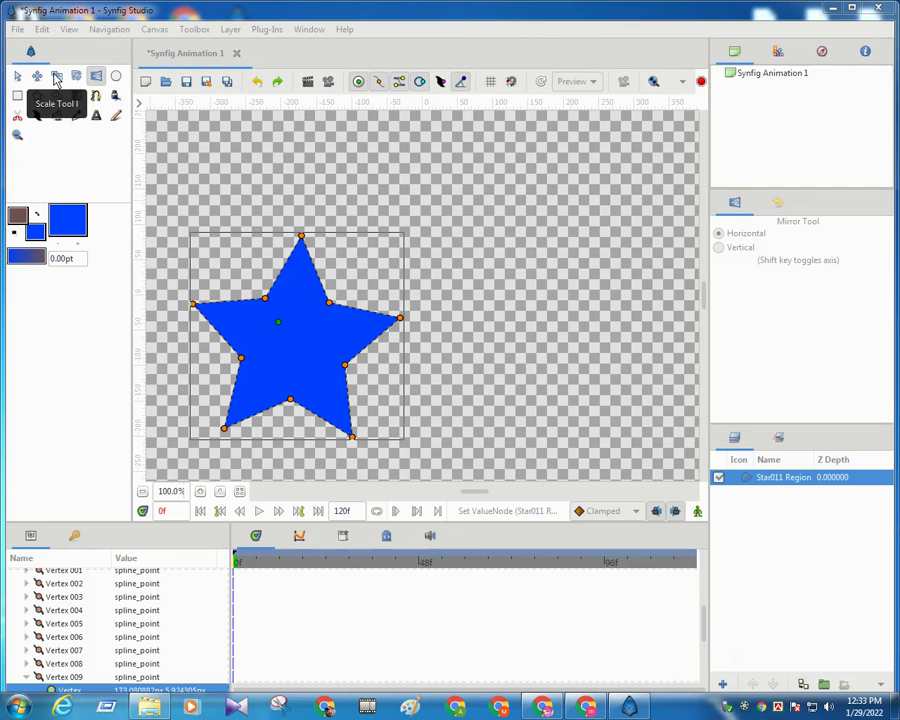